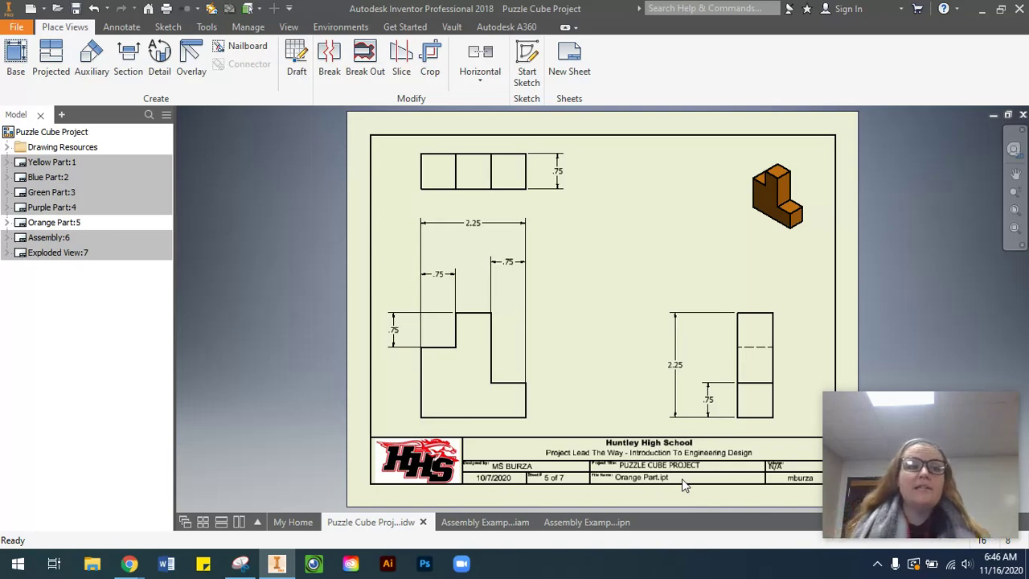
Review the drawing's Assembly sheet and inspect the finished cube in Assembly Example.iam from several sides.
double_click(47, 239)
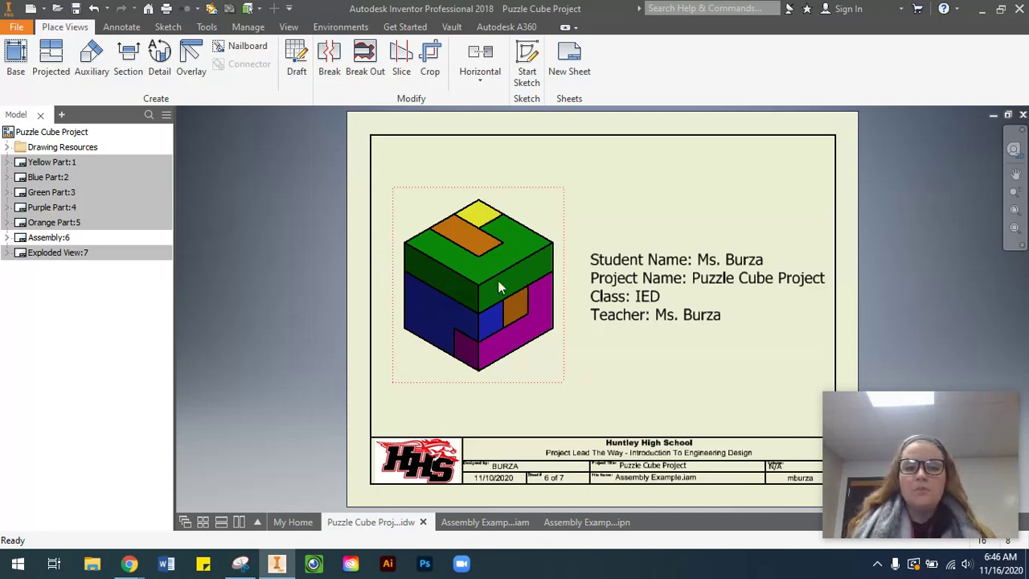
left_click(488, 524)
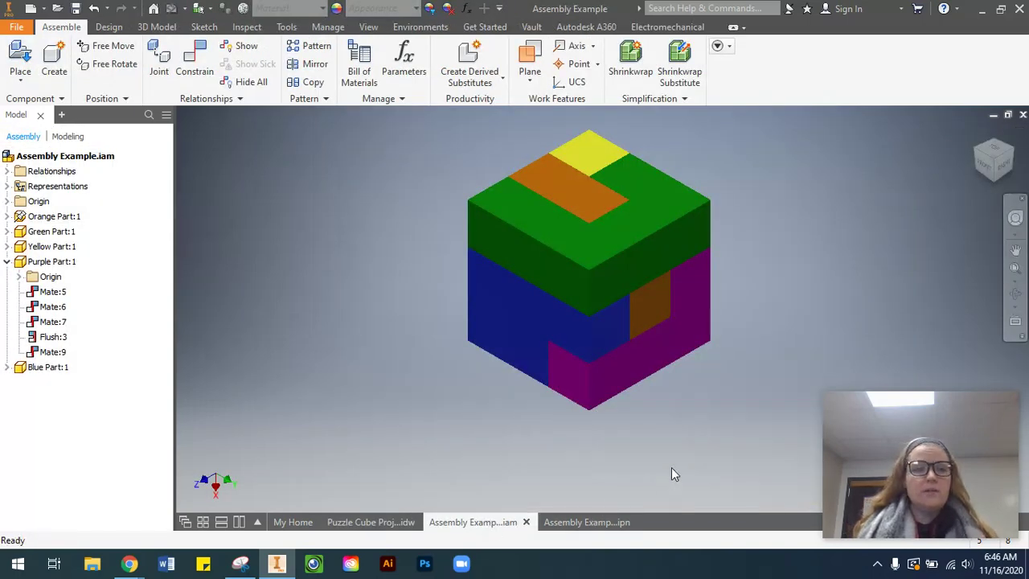
left_click(996, 145)
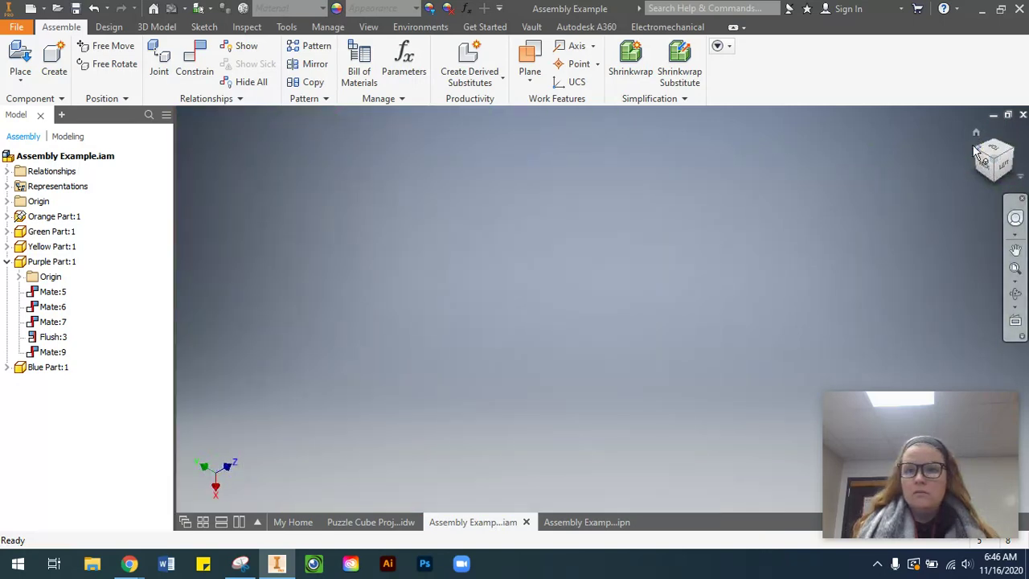
left_click(976, 134)
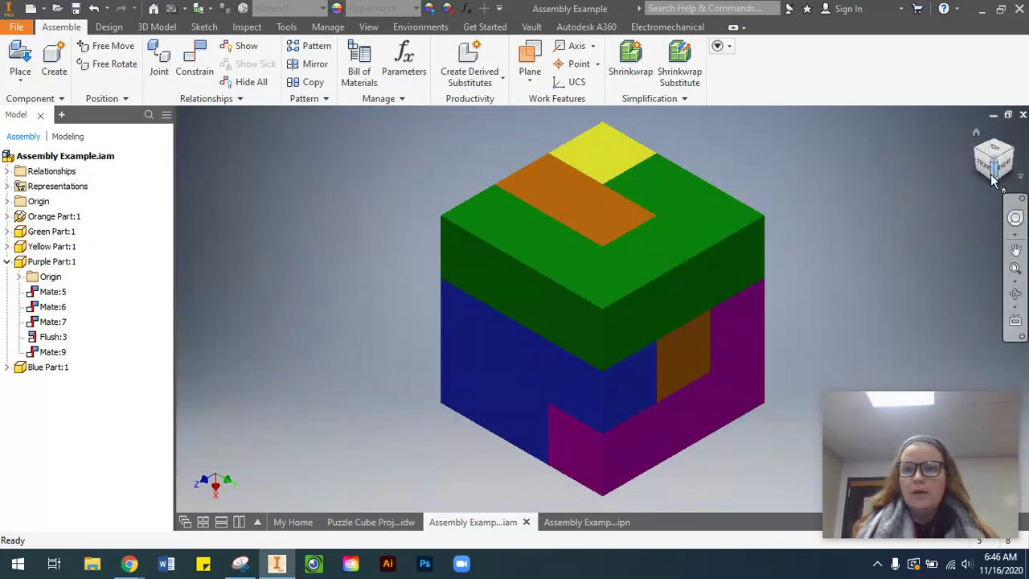
left_click(1016, 296)
left_click_drag(600, 338, 212, 342)
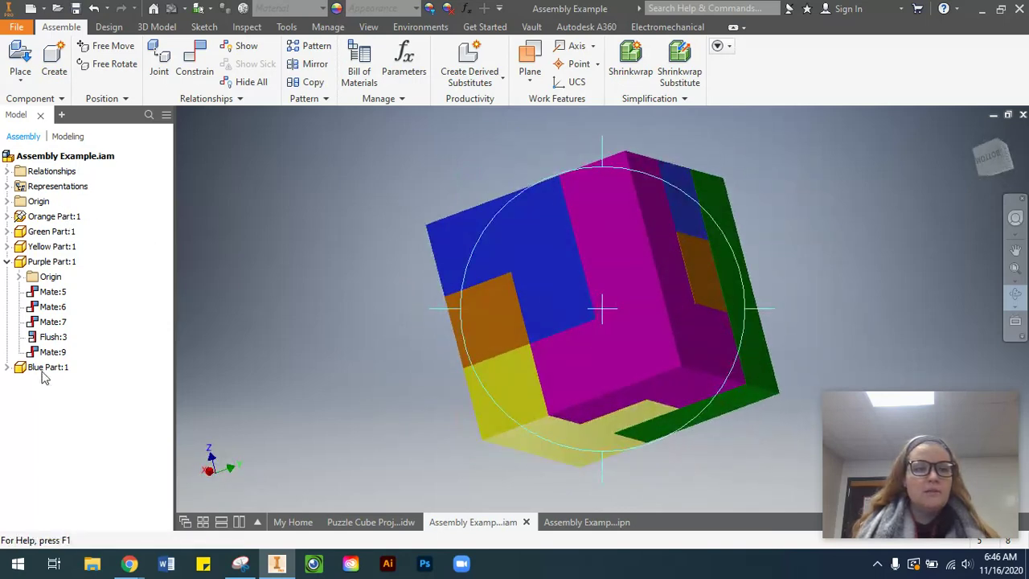
Examine the Mate:4 and Mate:3 constraints of the yellow part, and restore the home view with nothing selected.
left_click(7, 246)
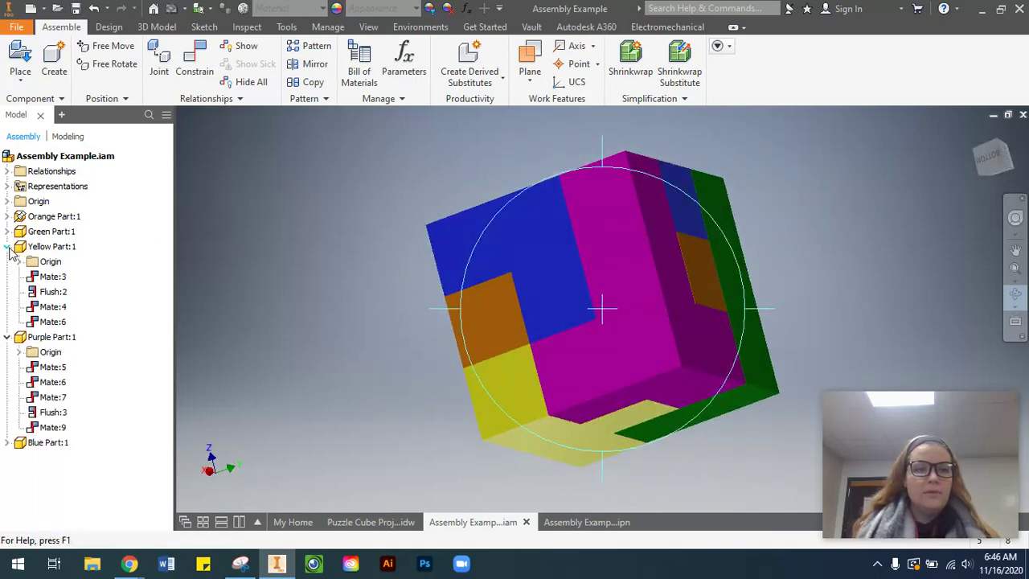
key("Escape")
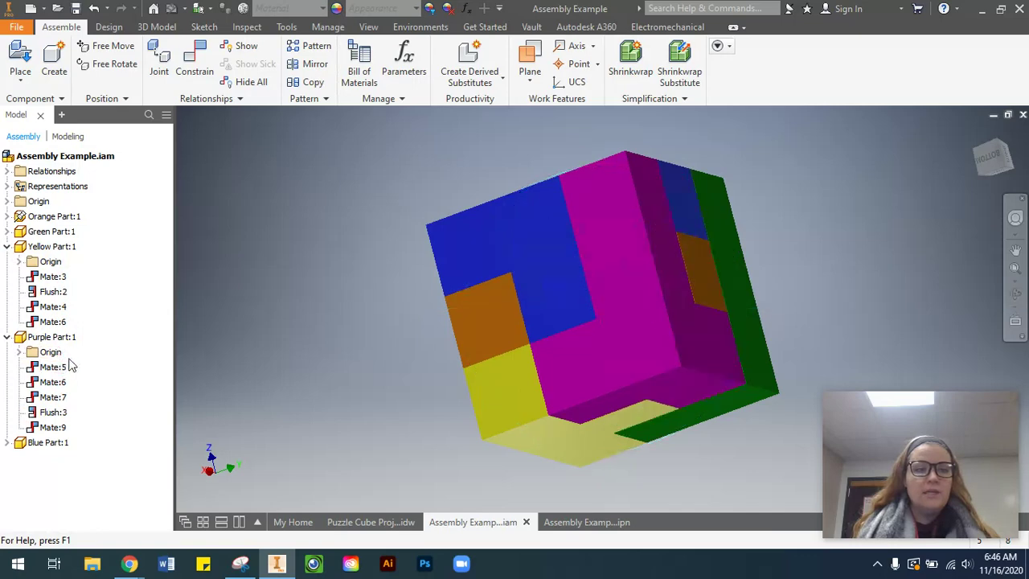
double_click(64, 309)
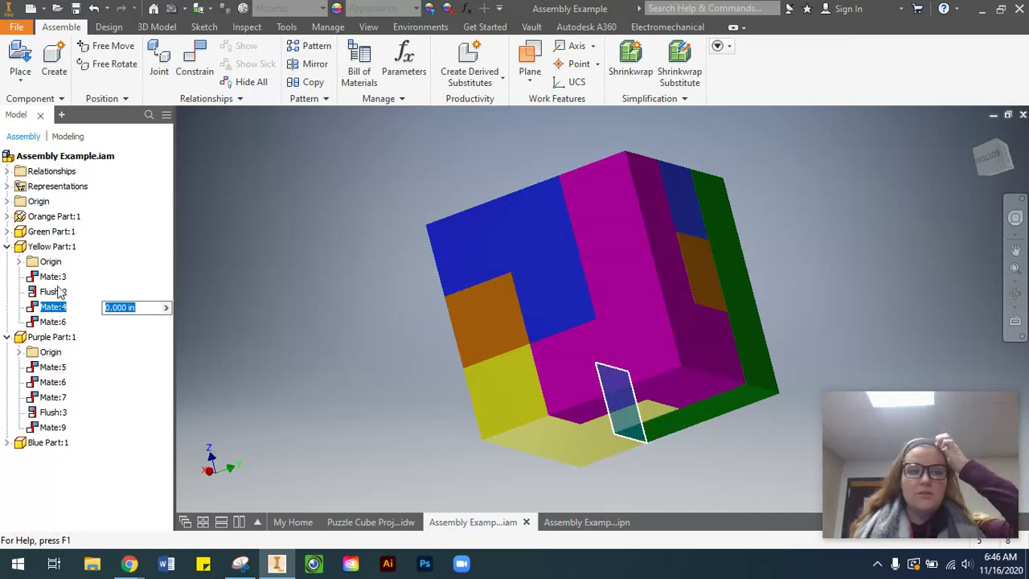
double_click(34, 279)
left_click(7, 246)
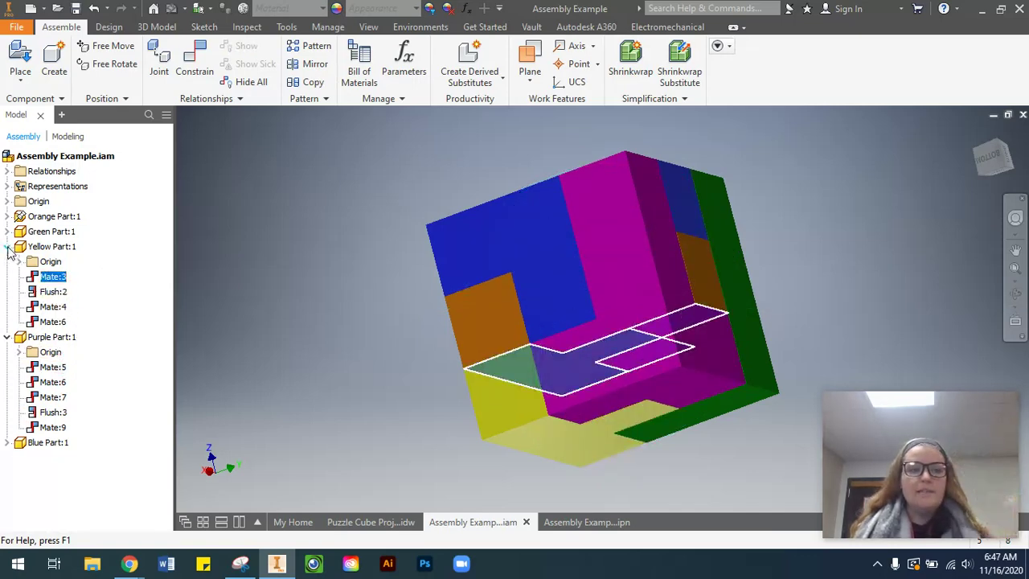
left_click(7, 246)
left_click(7, 262)
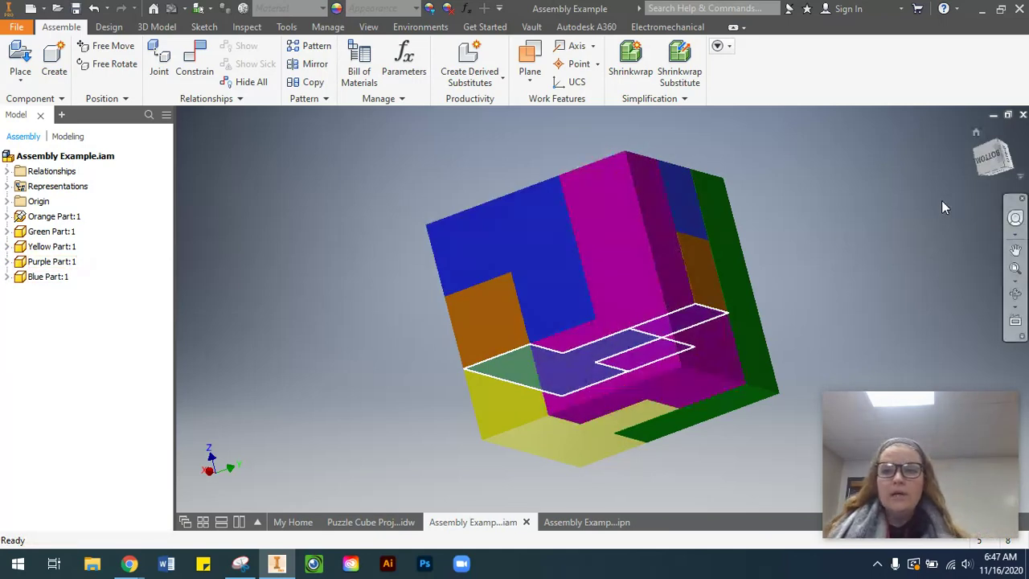
left_click(976, 132)
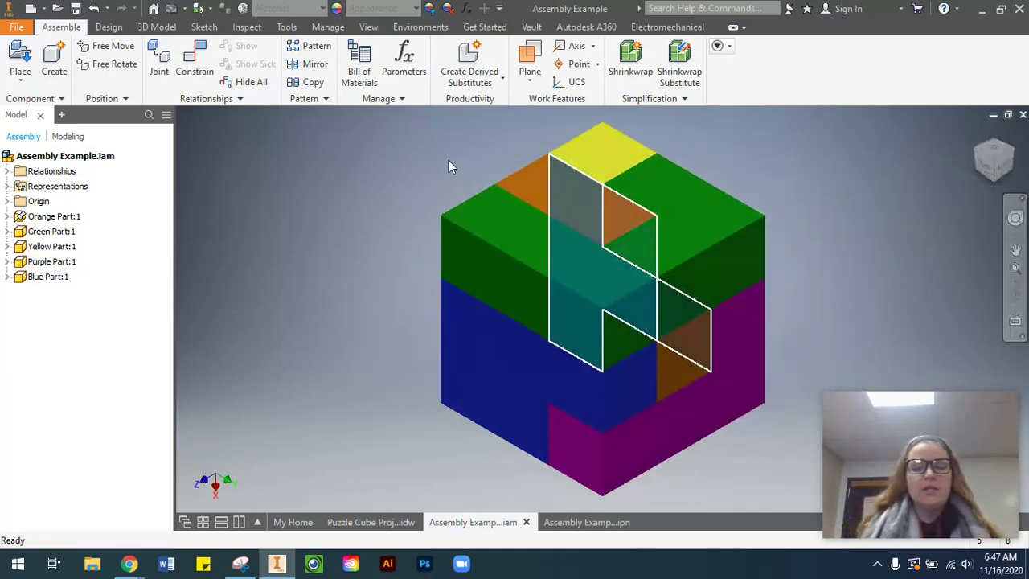
left_click(926, 330)
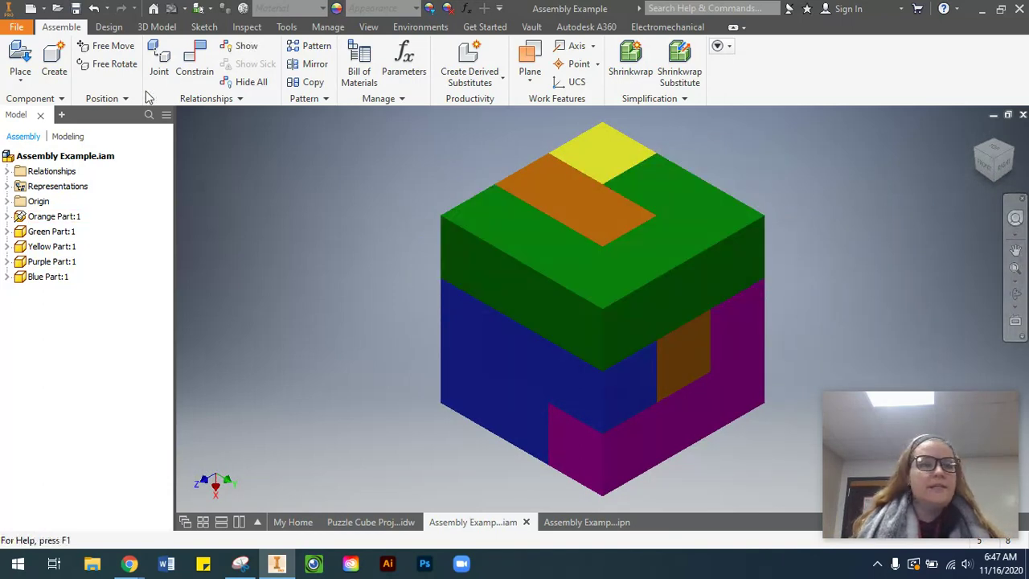
Create a new assembly file from the Standard.iam template, accepting the style library definitions.
left_click(16, 28)
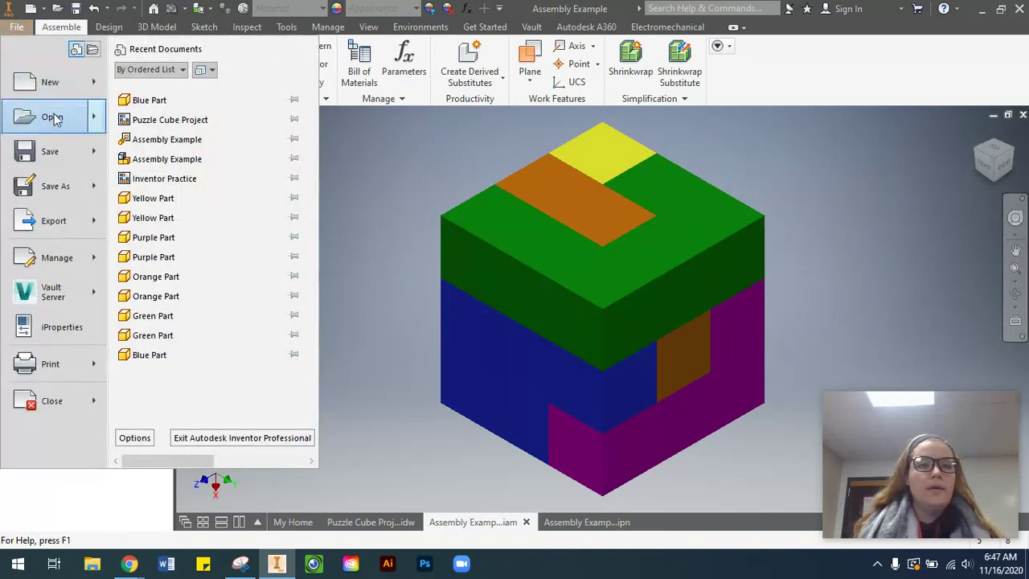
left_click(64, 88)
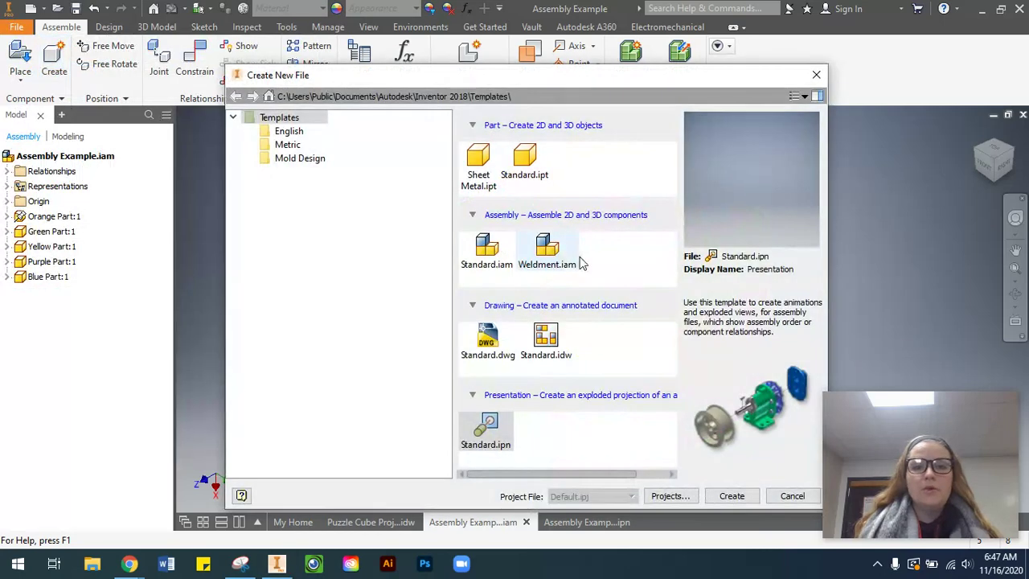
left_click(486, 256)
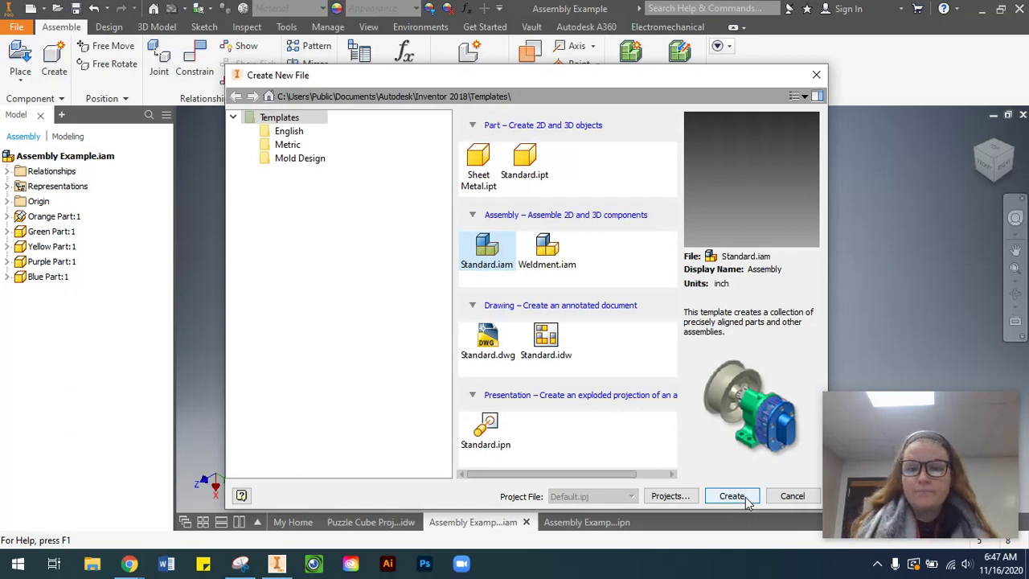
left_click(746, 499)
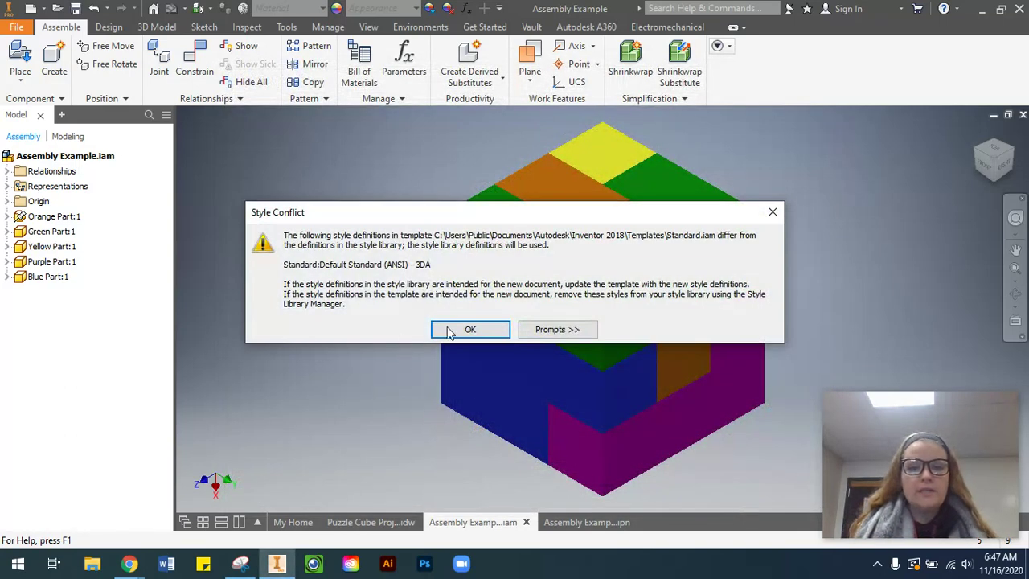
left_click(460, 336)
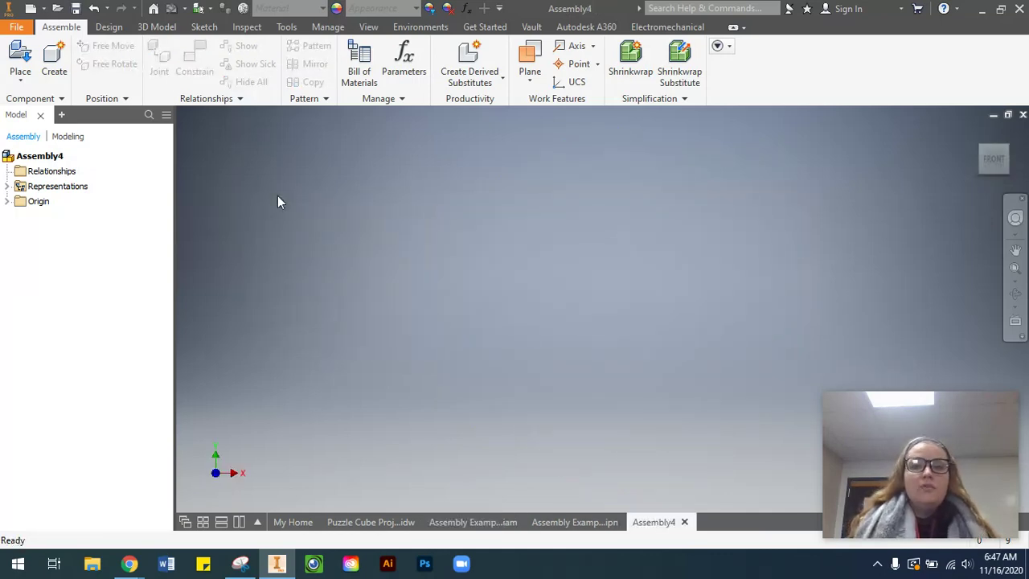
Place a single instance of Orange Part from the Puzzle Project - Inventor folder, using the isometric home view.
left_click(22, 81)
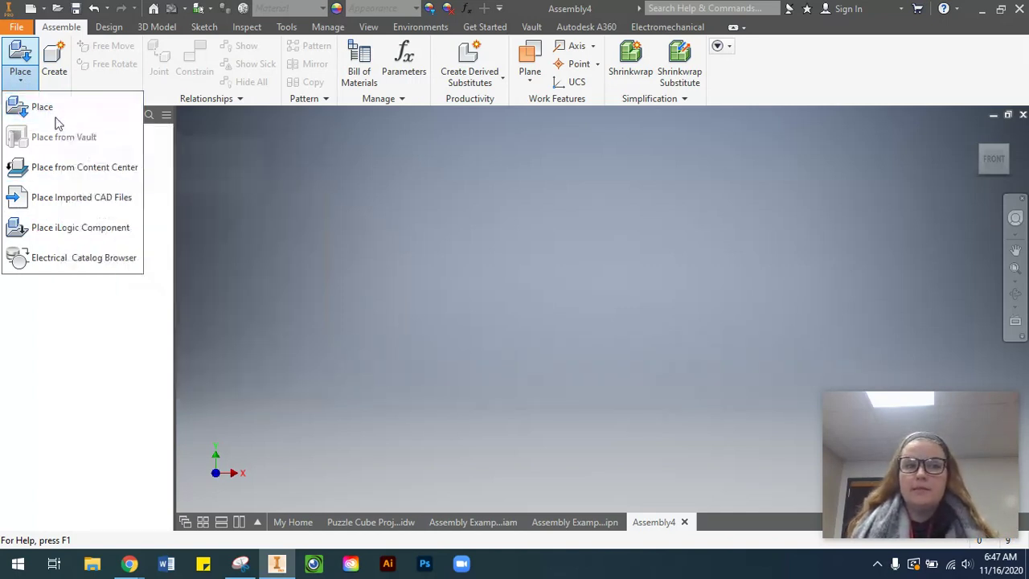
left_click(55, 113)
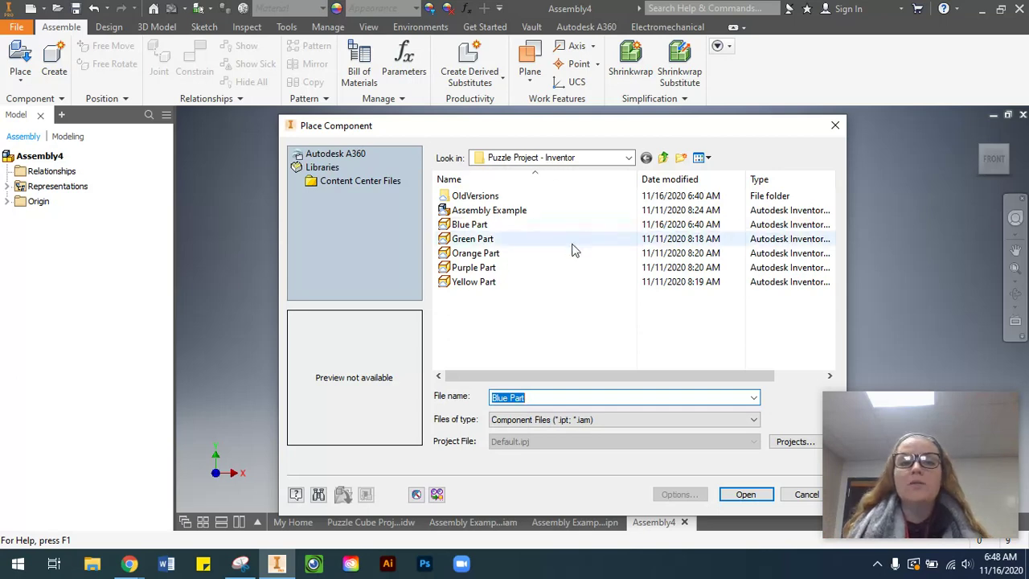
left_click(499, 253)
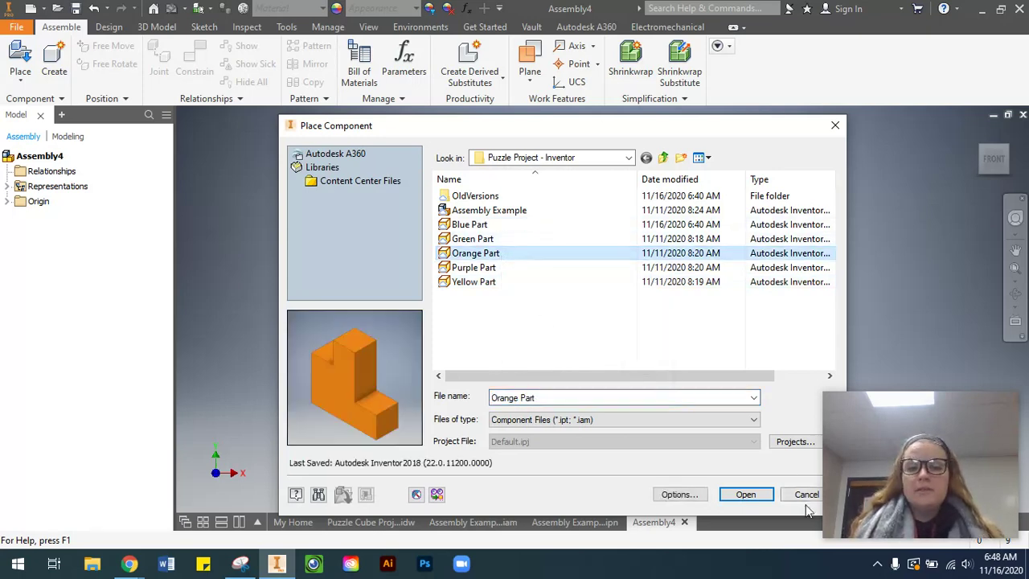
left_click(745, 496)
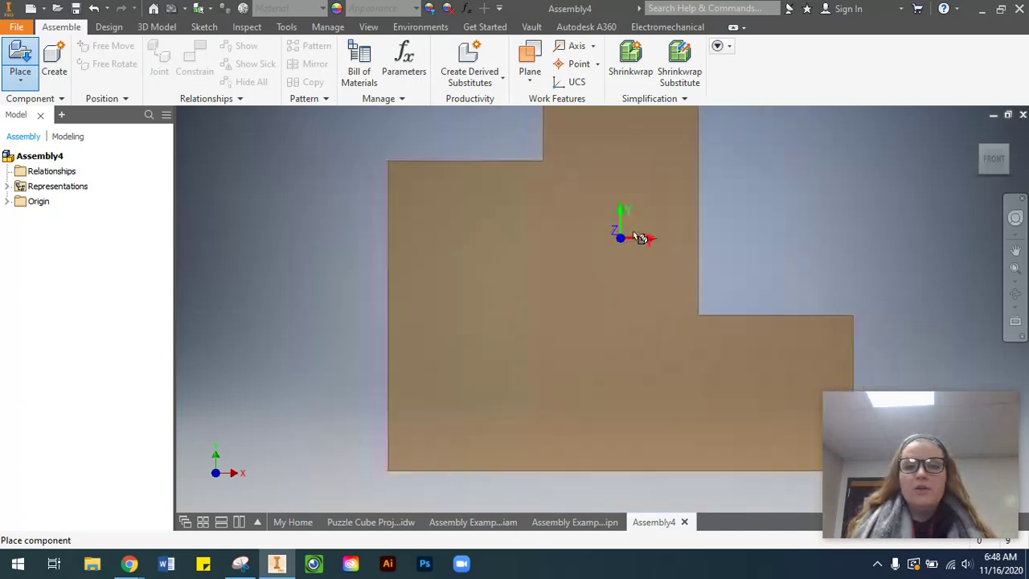
left_click(977, 134)
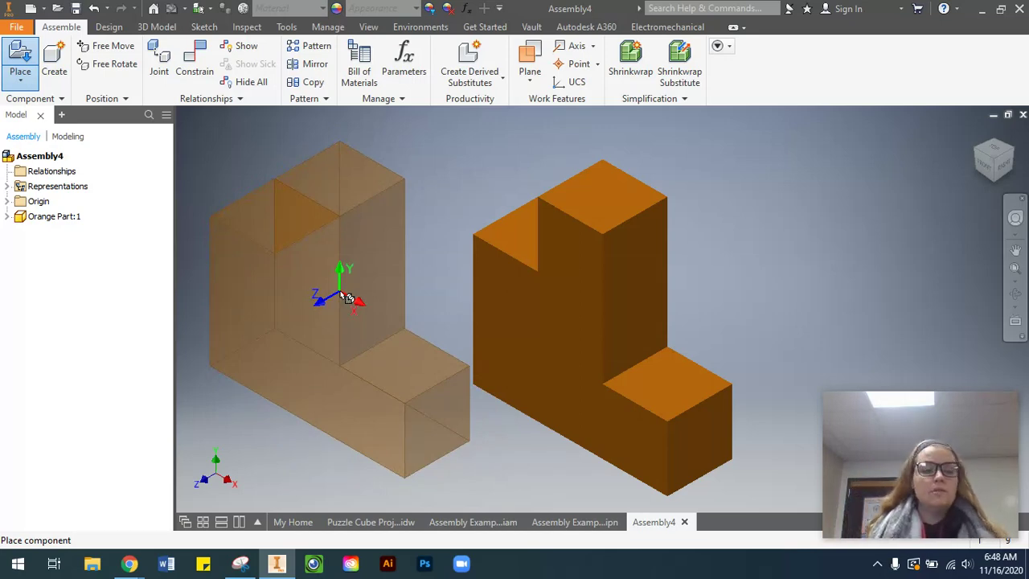
key("Escape")
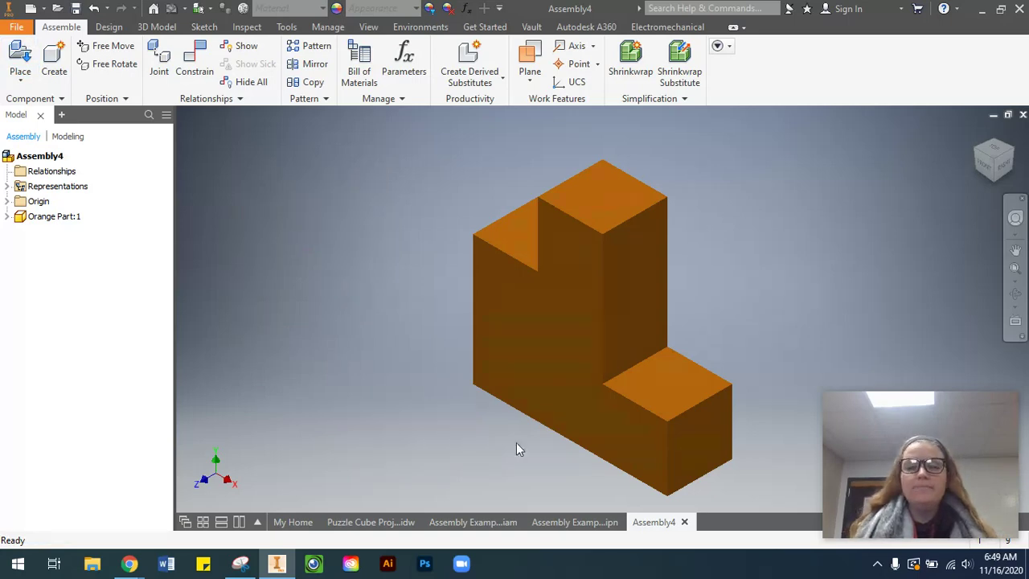
Move the orange part slightly within the assembly and ground it in place.
scroll(571, 422, "down", 3)
scroll(574, 421, "up", 5)
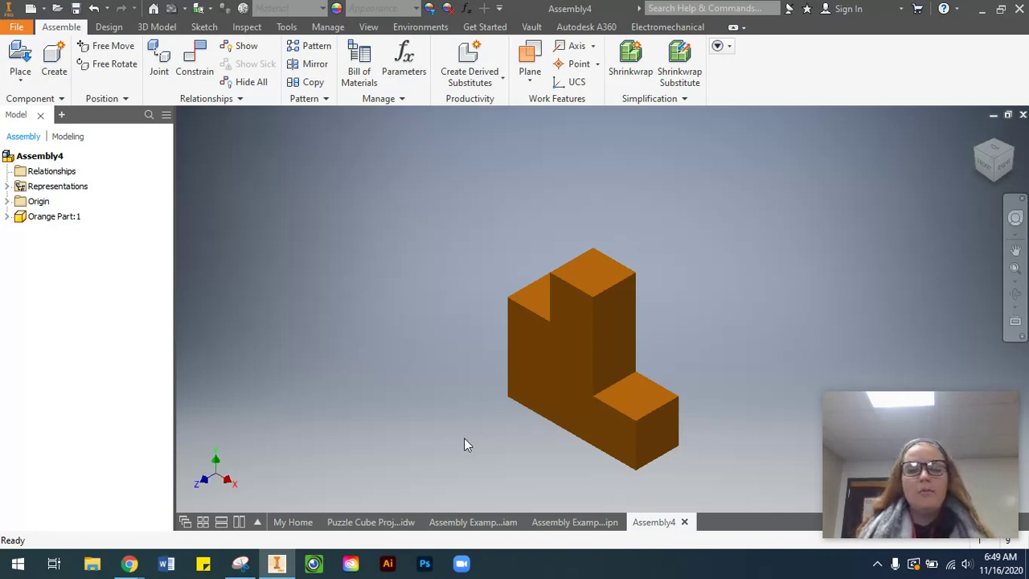
mouse_move(560, 370)
left_mouse_down()
mouse_move(456, 295)
mouse_move(530, 372)
mouse_move(447, 304)
mouse_move(609, 304)
mouse_move(428, 371)
mouse_move(594, 292)
mouse_move(638, 365)
mouse_move(383, 343)
mouse_move(613, 339)
mouse_move(562, 359)
left_mouse_up()
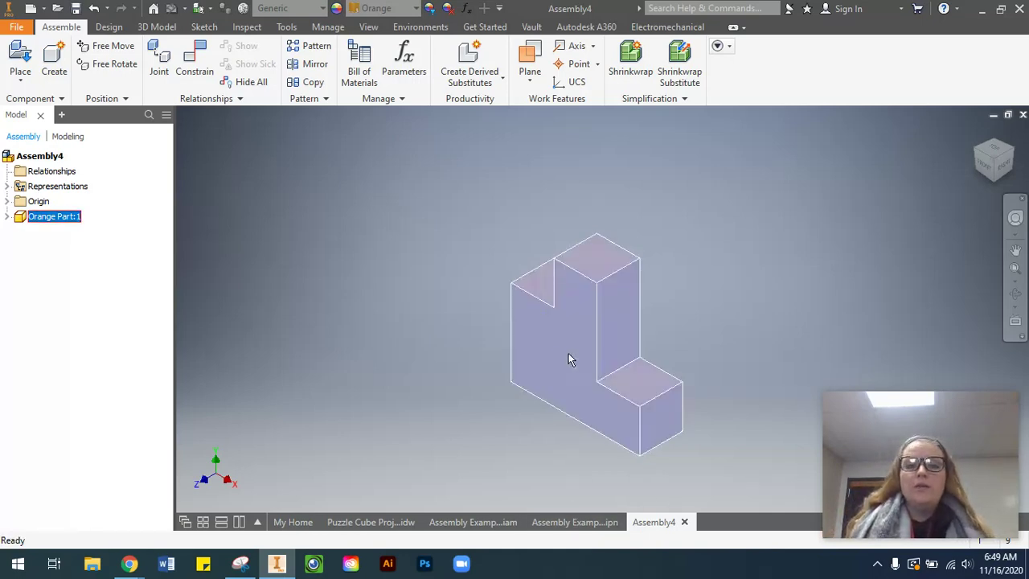
right_click(558, 347)
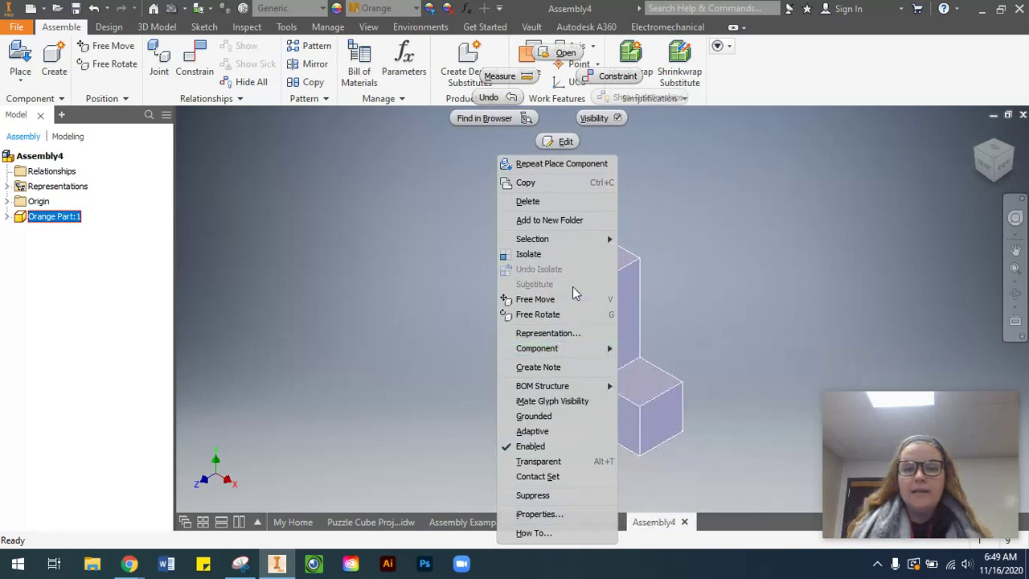
left_click(540, 421)
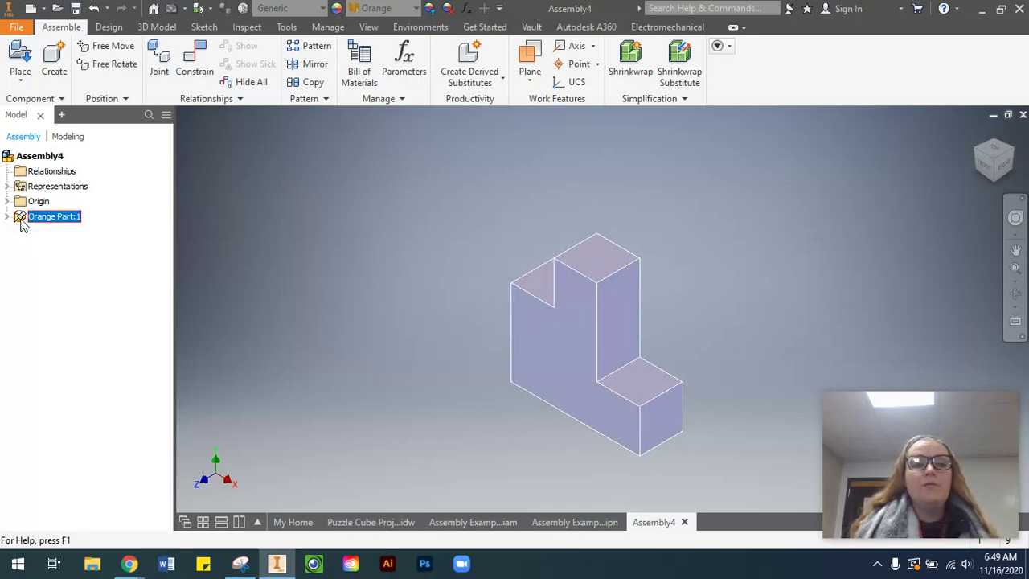
Remove the grounding from the orange part and clear the selection.
right_click(572, 333)
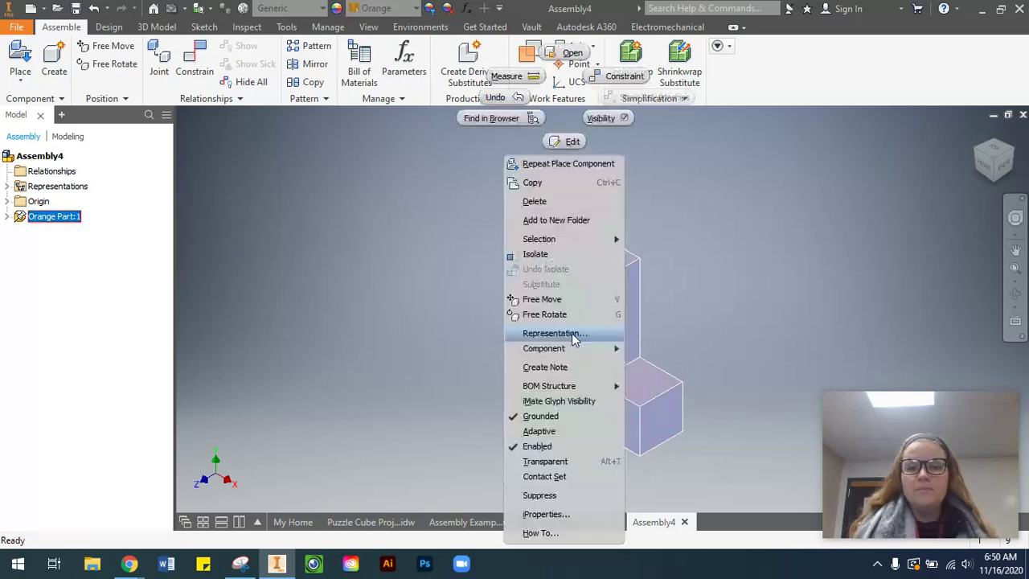
left_click(540, 415)
left_click(36, 274)
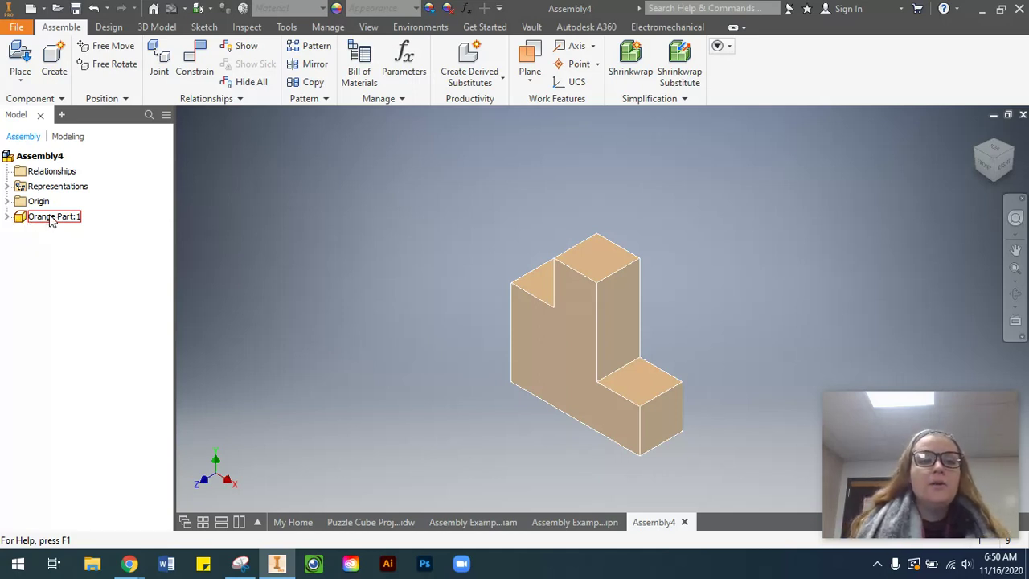
Ground the orange part again from its entry in the model tree.
right_click(48, 218)
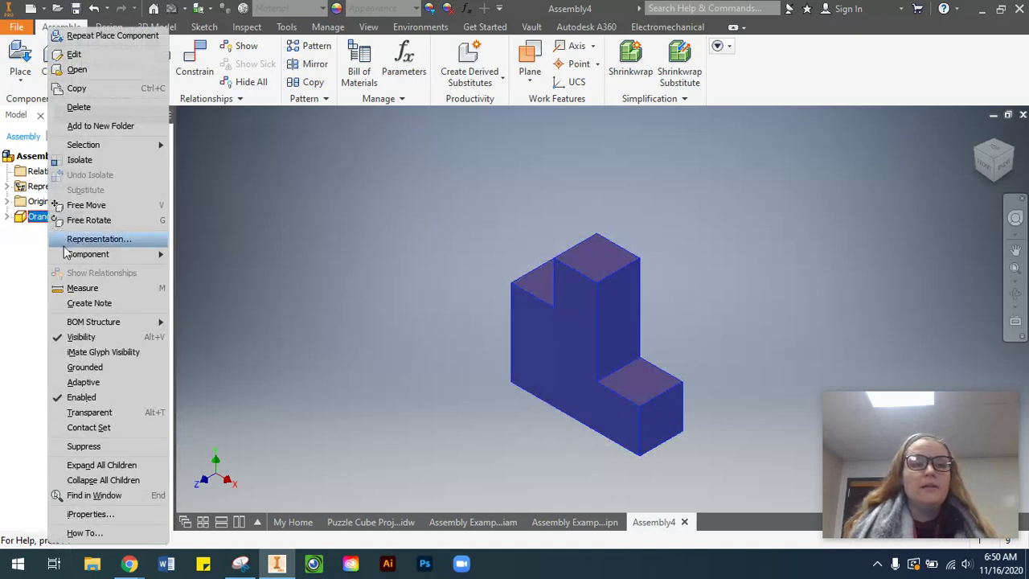
left_click(81, 373)
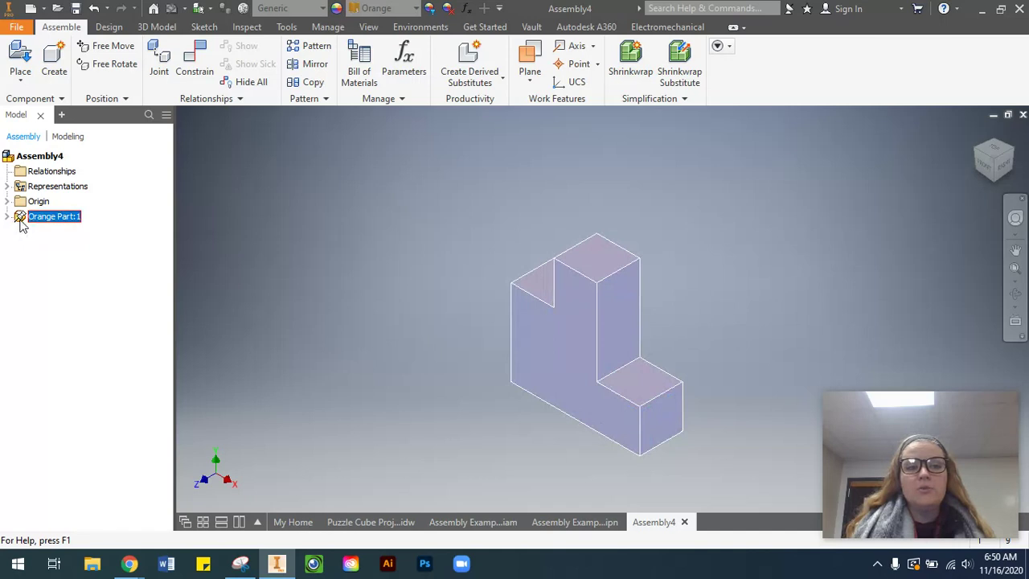
left_click(585, 362)
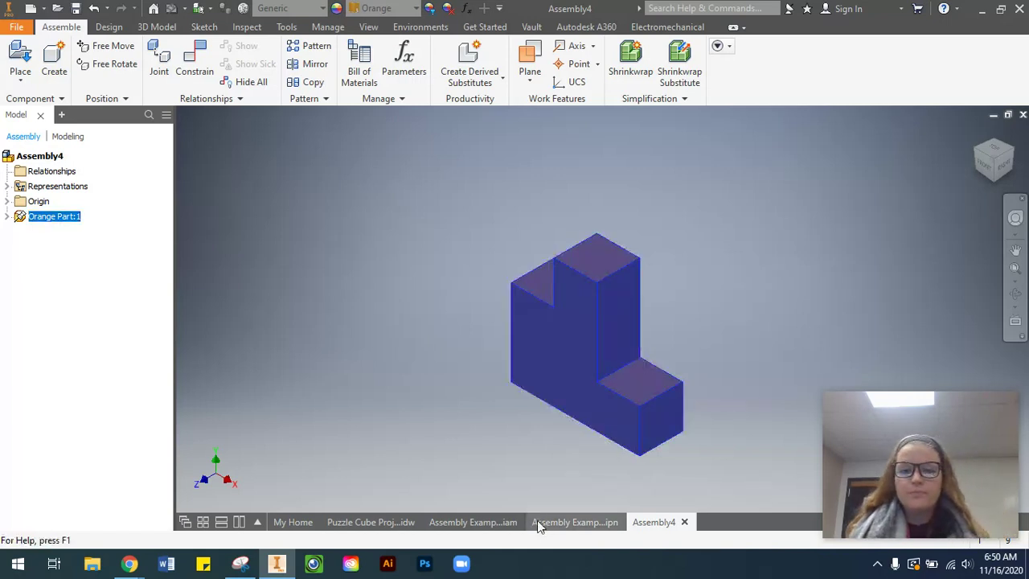
Save the assembly as "Assembly Puzzle Cube" in the Puzzle Project - Inventor folder.
left_click(16, 29)
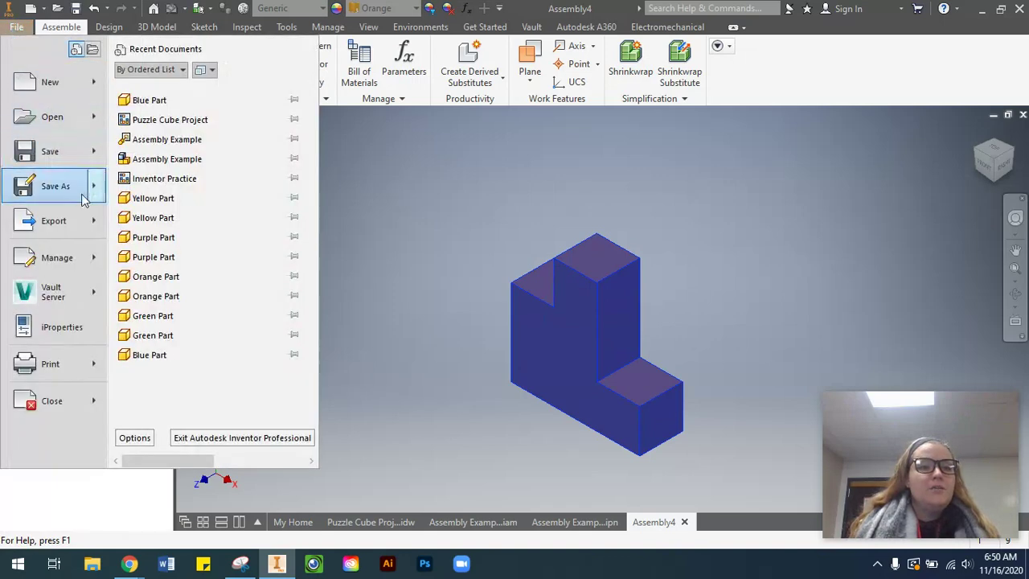
left_click(53, 186)
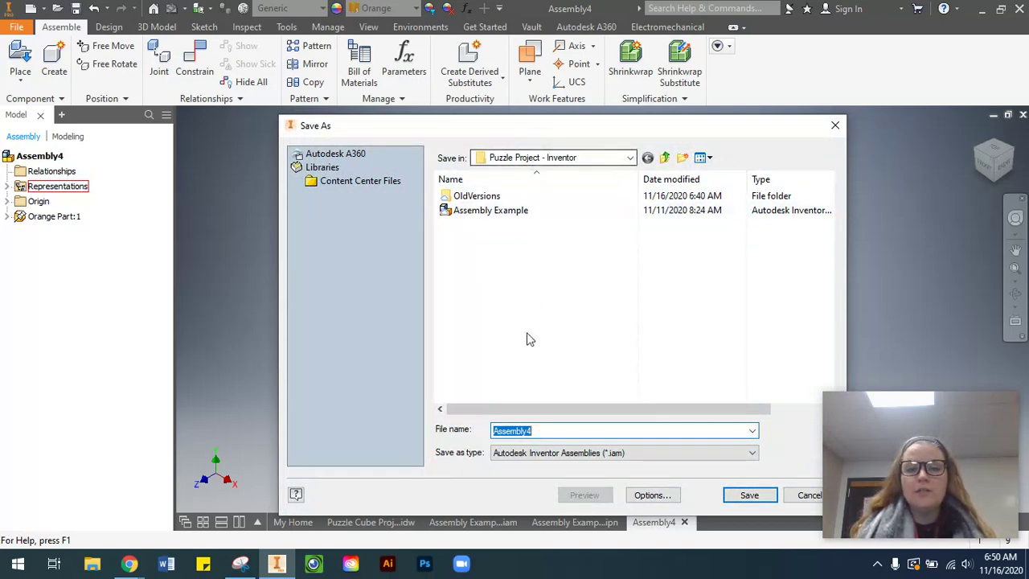
left_click(551, 430)
key("BackSpace")
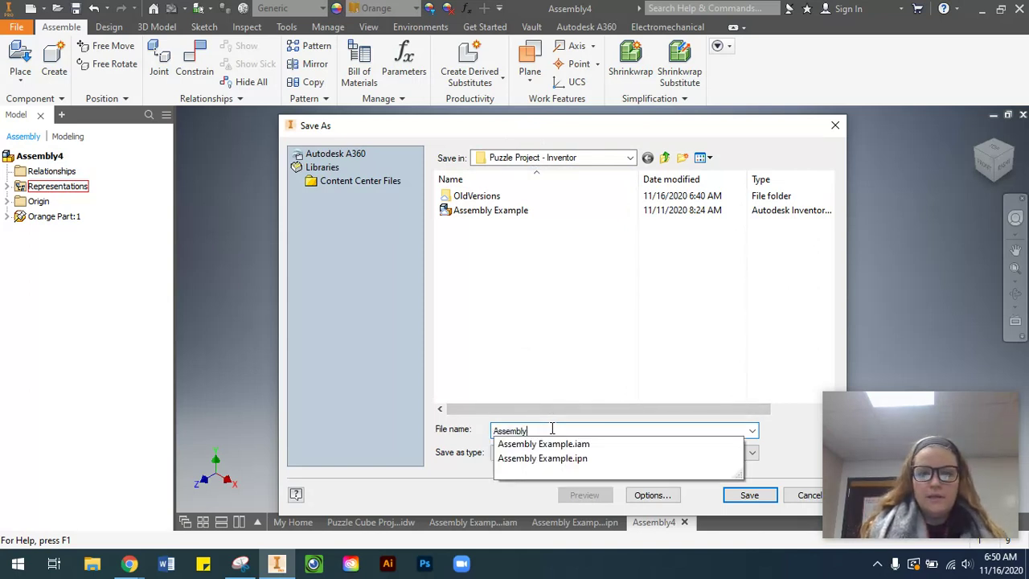
type("Puzzle Cube")
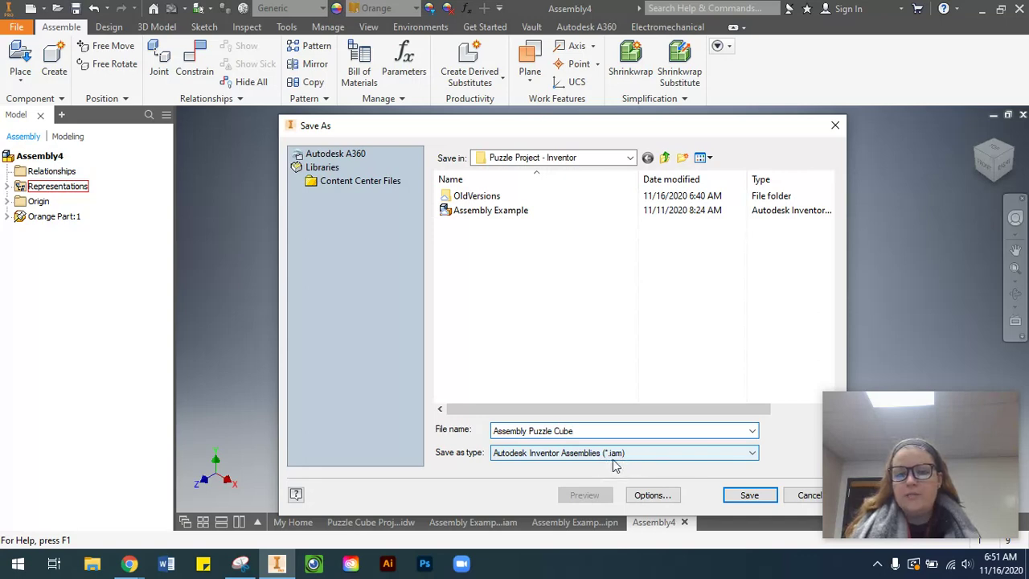
left_click(749, 497)
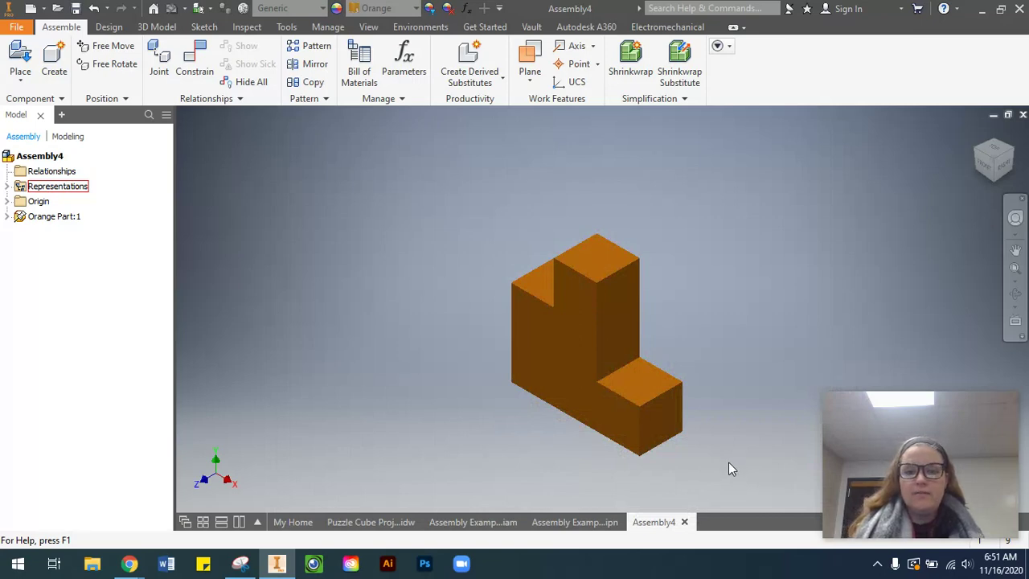